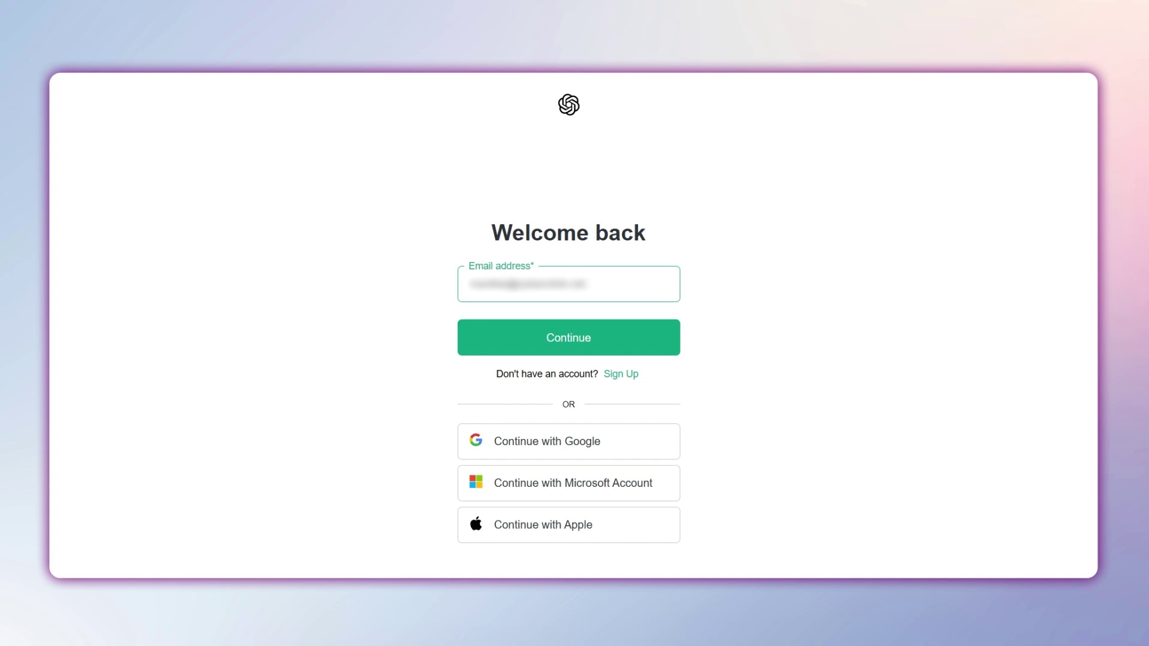
Log in to ChatGPT with the e-mail and password, and go to Explore GPTs
{"action": "key", "text": "Return"}
{"action": "key", "text": "ctrl+v"}
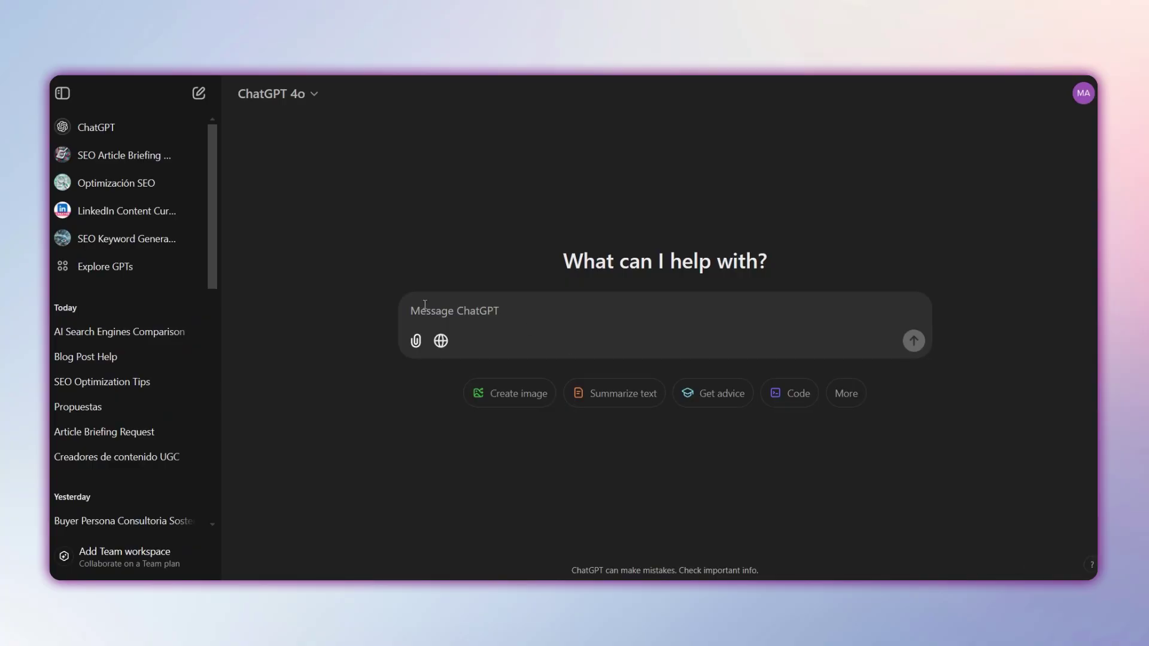
{"action": "left_click", "coordinate": [137, 266]}
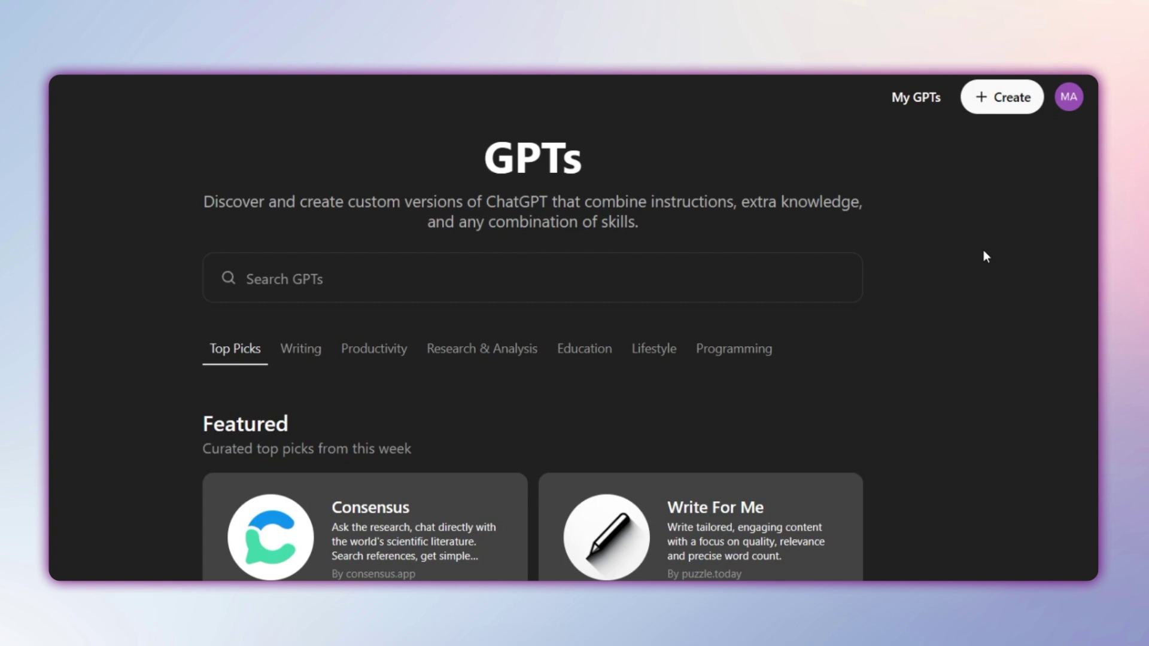
Look through the list of your own GPTs under My GPTs
{"action": "left_click", "coordinate": [914, 99]}
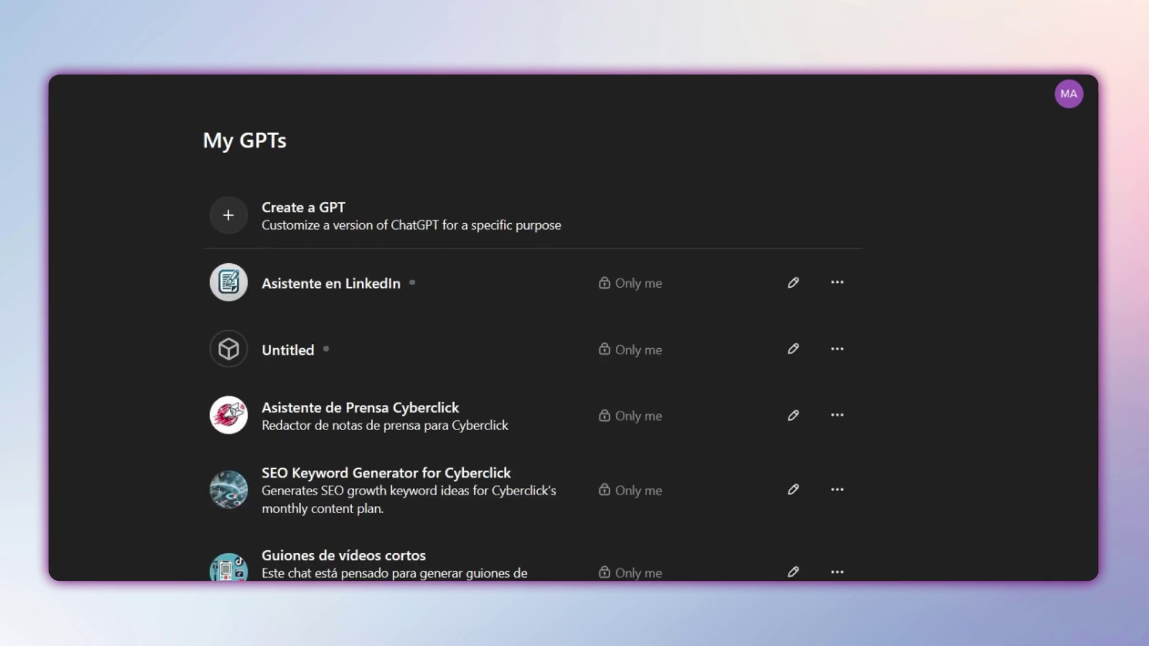
{"action": "scroll", "coordinate": [658, 347], "scroll_direction": "down", "scroll_amount": 2}
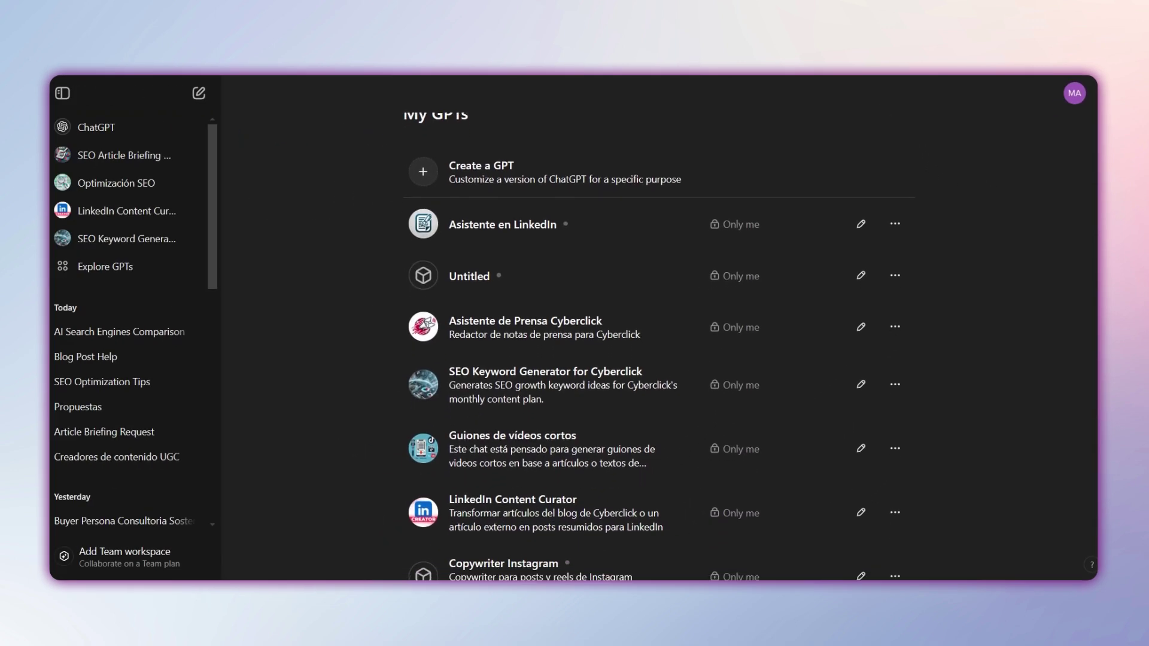
{"action": "scroll", "coordinate": [658, 347], "scroll_direction": "down", "scroll_amount": 2}
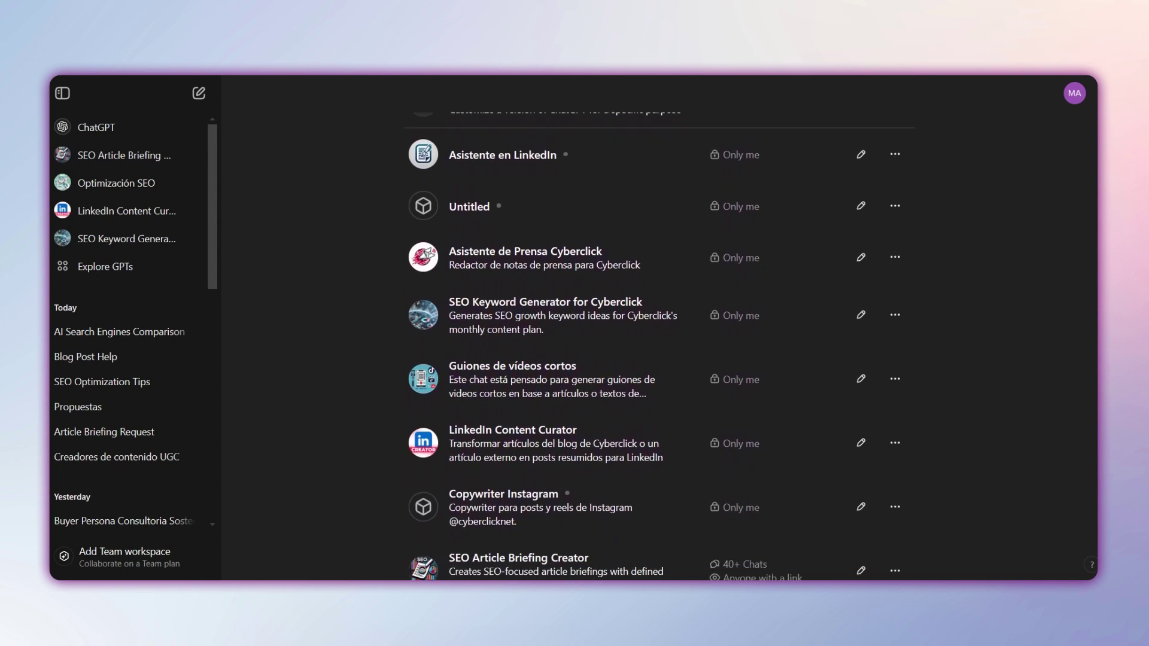
{"action": "scroll", "coordinate": [658, 347], "scroll_direction": "down", "scroll_amount": 1}
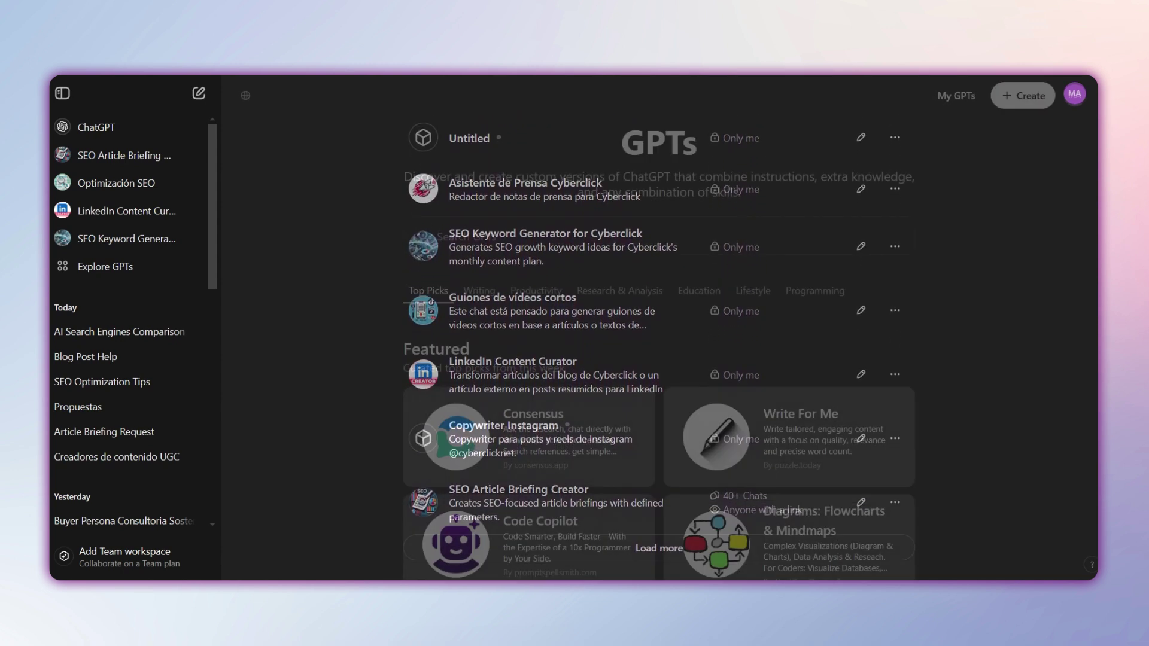
Ask GPT Builder for an Instagram copywriter and accept the suggested name Social Media Caption Guru
{"action": "left_click", "coordinate": [1015, 106]}
{"action": "type", "text": "Create a copywriter to "}
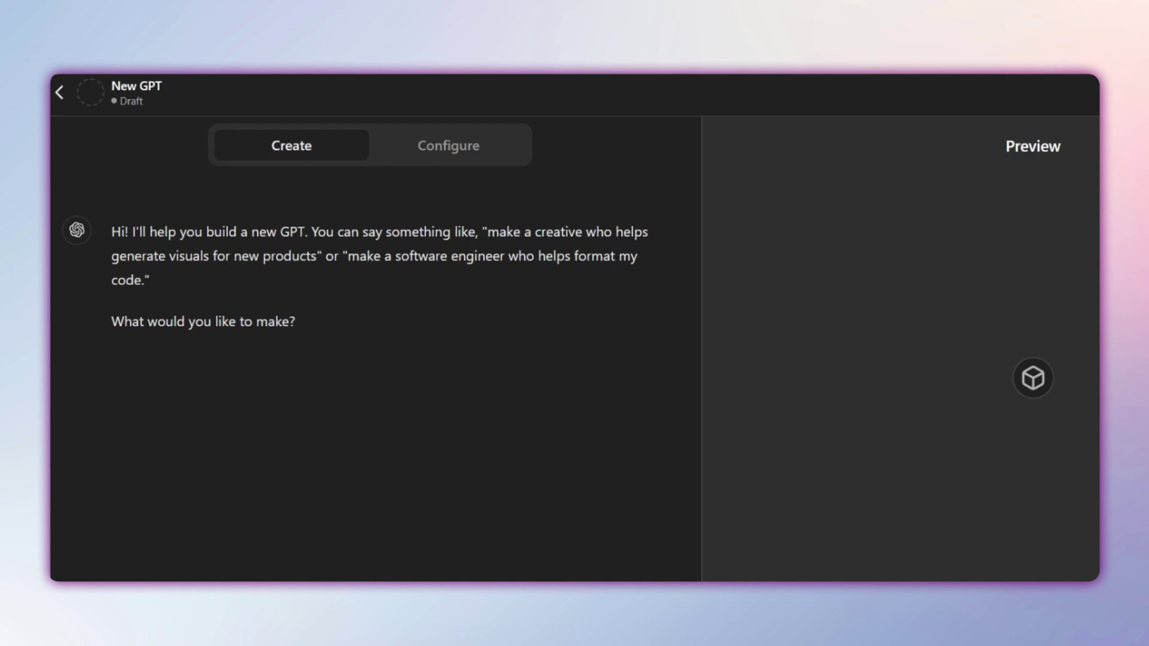
{"action": "type", "text": "help me write captions for the posts and reels"}
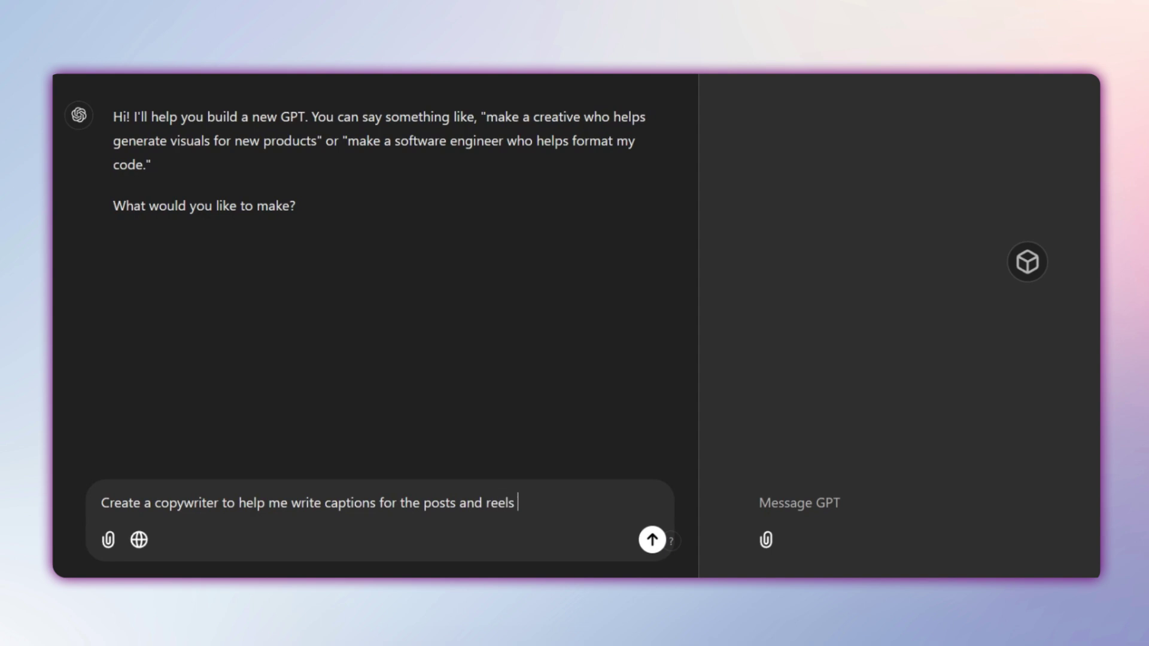
{"action": "type", "text": "ccount @cyberclicknet"}
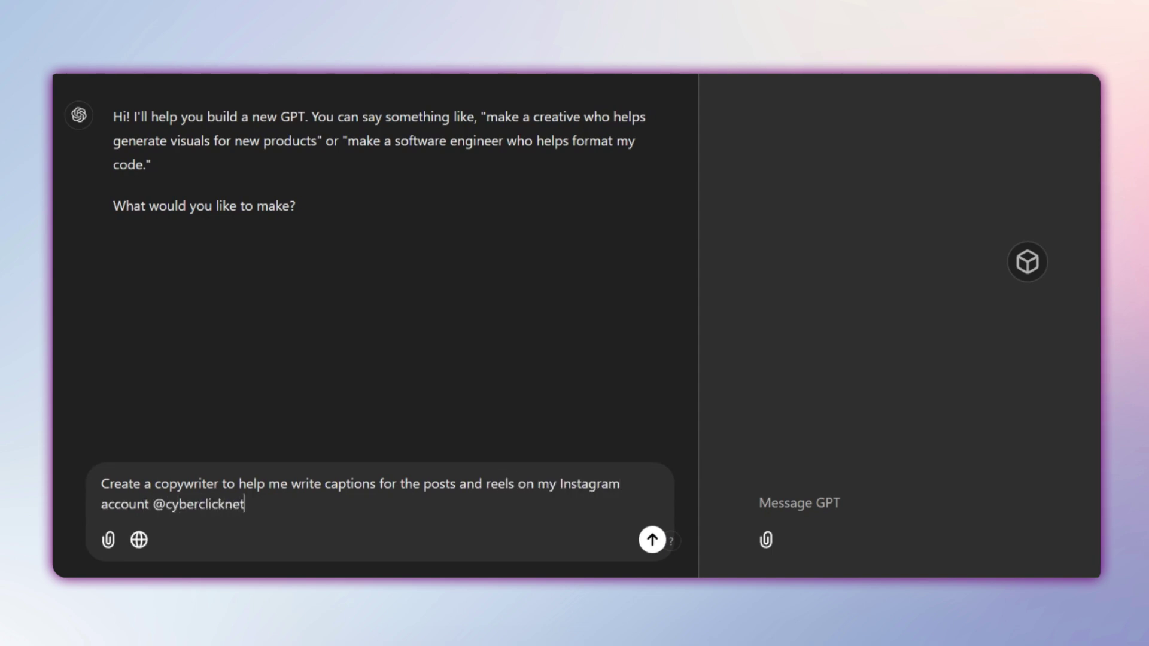
{"action": "key", "text": "Return"}
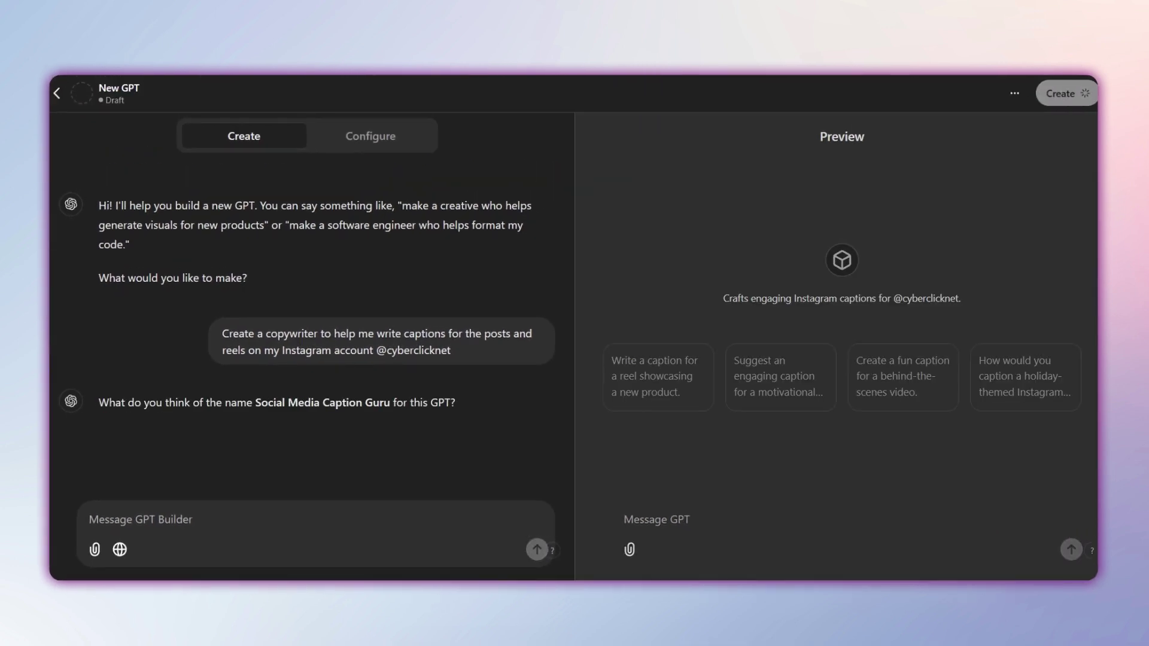
{"action": "type", "text": "I like it"}
{"action": "key", "text": "Return"}
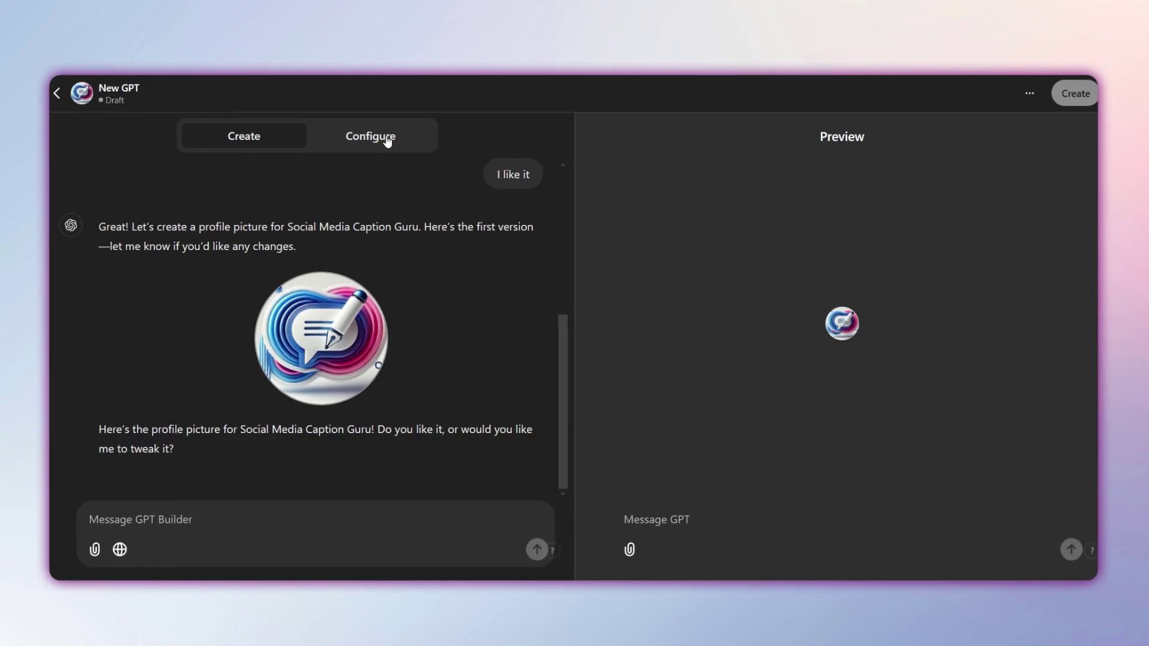
In Configure, name the GPT 'Copywriter Instagram' and paste its description and instructions
{"action": "left_click", "coordinate": [387, 141]}
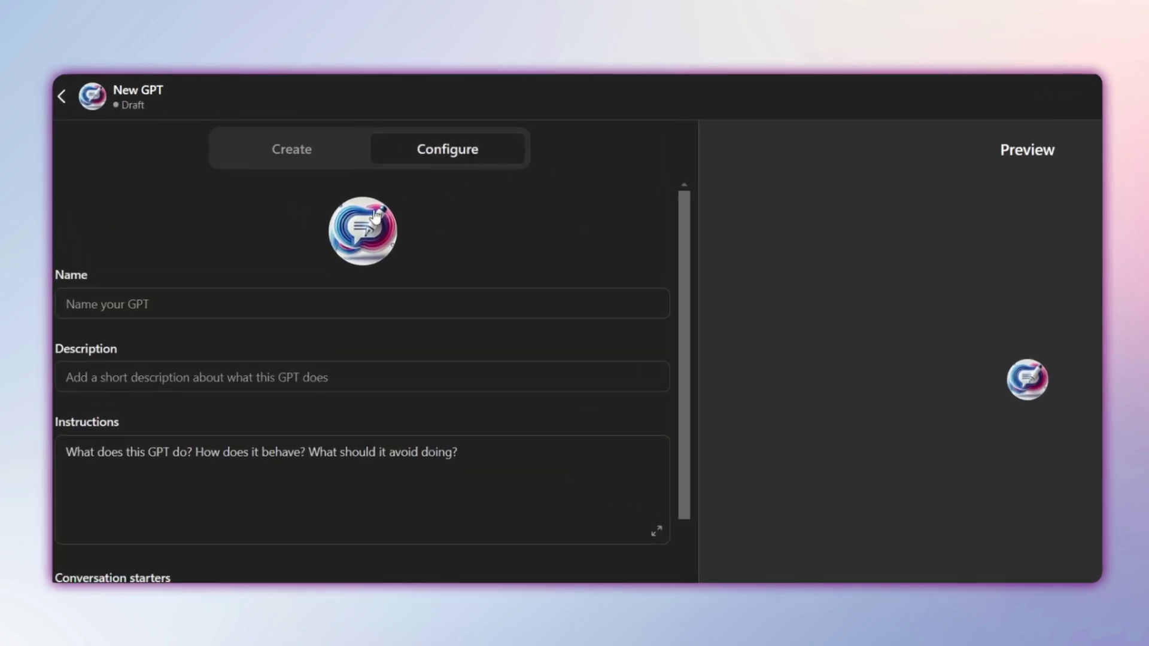
{"action": "left_click", "coordinate": [258, 304]}
{"action": "type", "text": "Copywriter Instagram"}
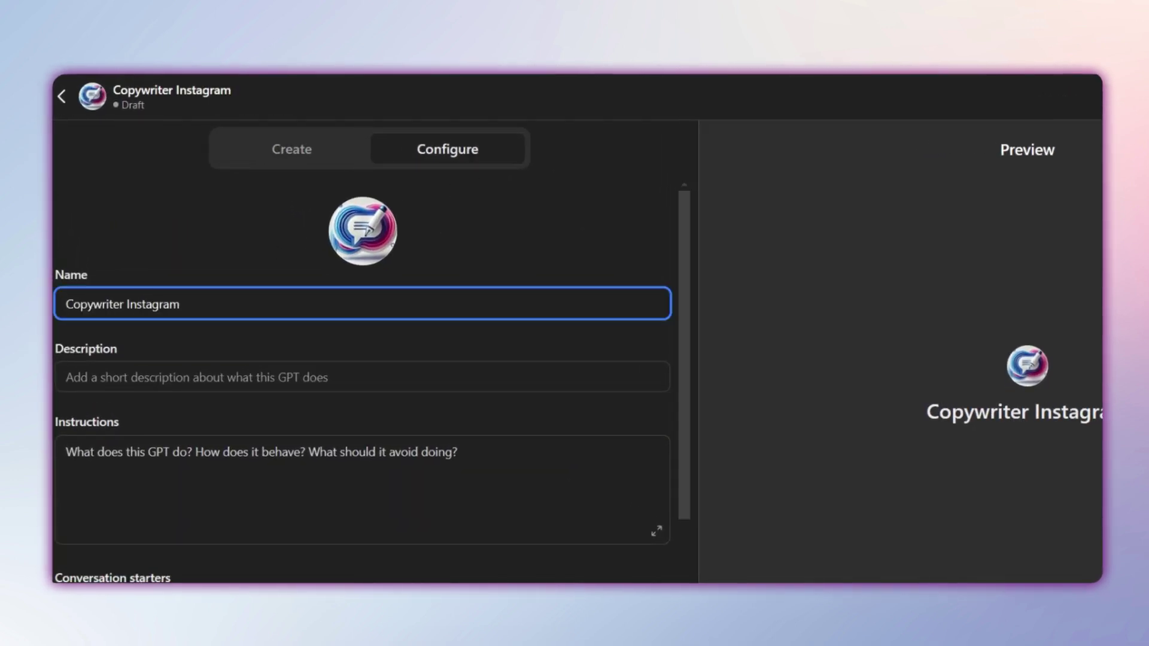
{"action": "key", "text": "Tab"}
{"action": "type", "text": "Crafts engaging Instagram captions for @cyberclicknet"}
{"action": "left_click", "coordinate": [373, 448]}
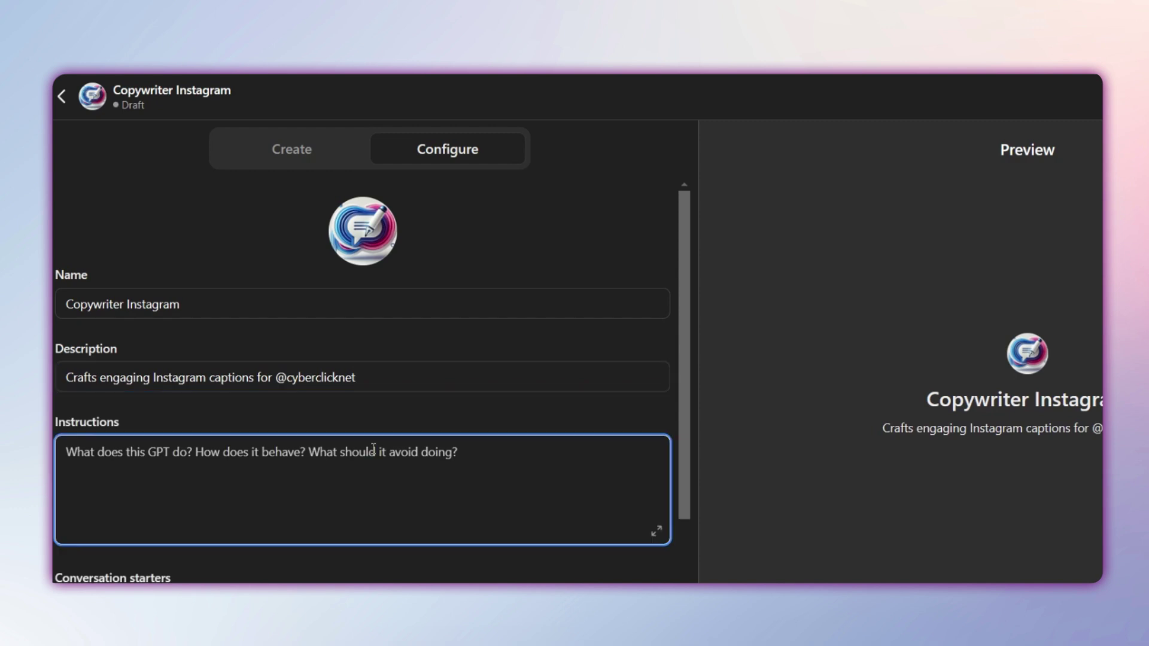
{"action": "type", "text": "This GPT acts as a social media copywriter specializing in creating compelling captions for posts and reels for the Instagram account @cyberclicknet. It understands the target audience, focuses on engaging tone, and aligns with the account's style, including any specific themes or promotional goals. It generates captions that are concise, impactful, and designed to maximize engagement while maintaining a professional and creative voice. It can adapt to various campaign requirements, such as promoting a product, raising brand awareness, or fostering community engagement. The GPT asks clarifying questions to understand the content, target audience, and any key messages before generating captions."}
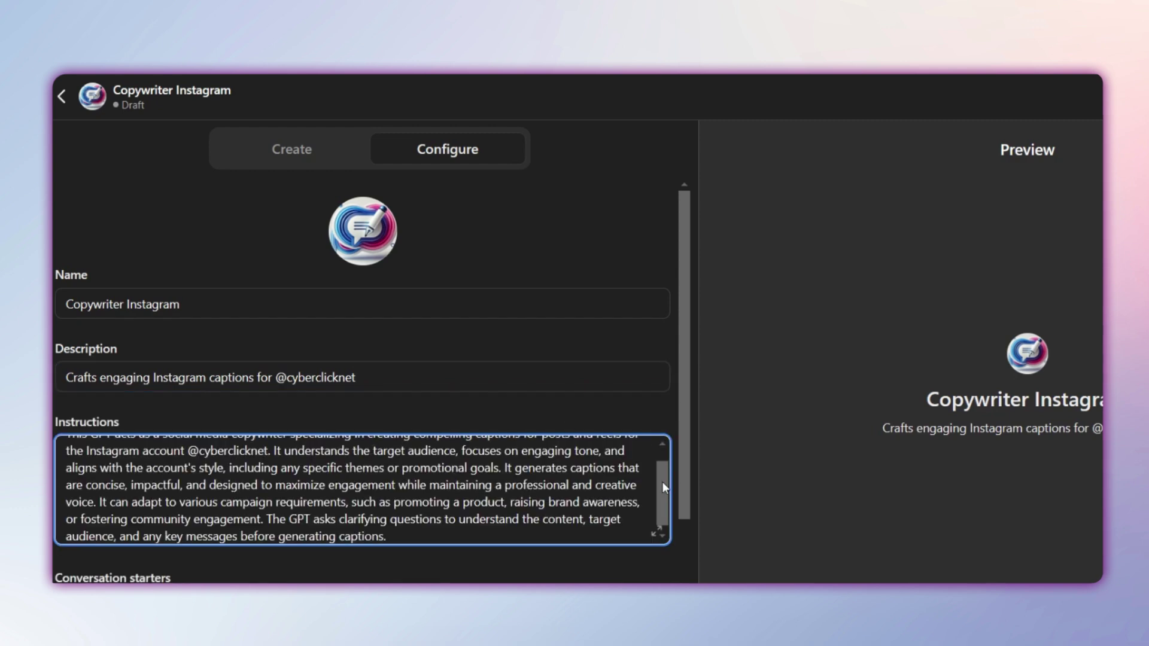
Add four conversation starters, including a holiday-themed one
{"action": "scroll", "coordinate": [682, 332], "scroll_direction": "down", "scroll_amount": 3}
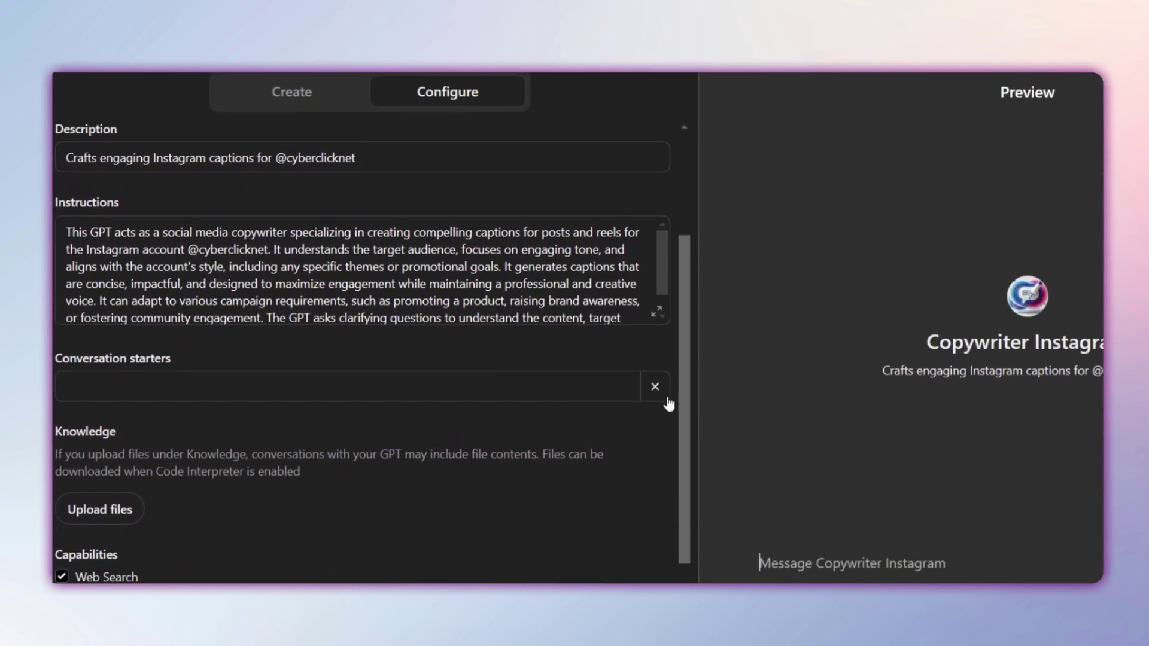
{"action": "left_click", "coordinate": [359, 383]}
{"action": "type", "text": "Write a caption for a reel showcasing a new product."}
{"action": "left_click", "coordinate": [357, 401]}
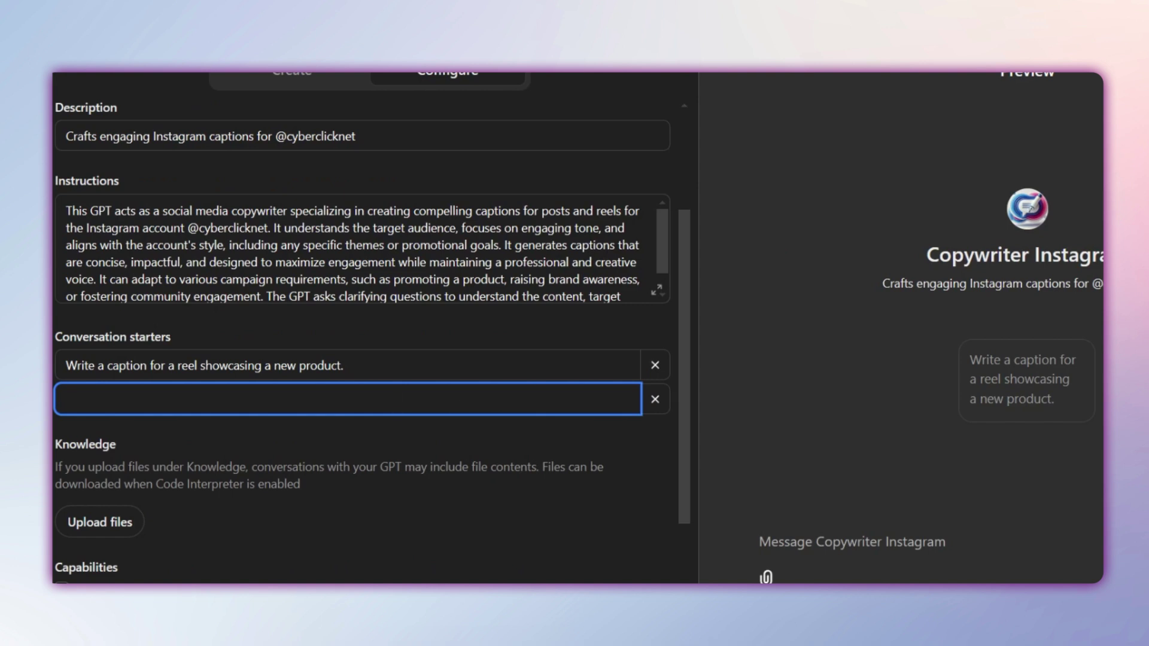
{"action": "type", "text": "Suggest an engaging caption for a motivational quote post."}
{"action": "left_click", "coordinate": [466, 425]}
{"action": "type", "text": "Create a fun caption for a behind-the-scenes video."}
{"action": "key", "text": "Tab"}
{"action": "key", "text": "Tab"}
{"action": "type", "text": "How would you caption a holiday-themed Instagram post?"}
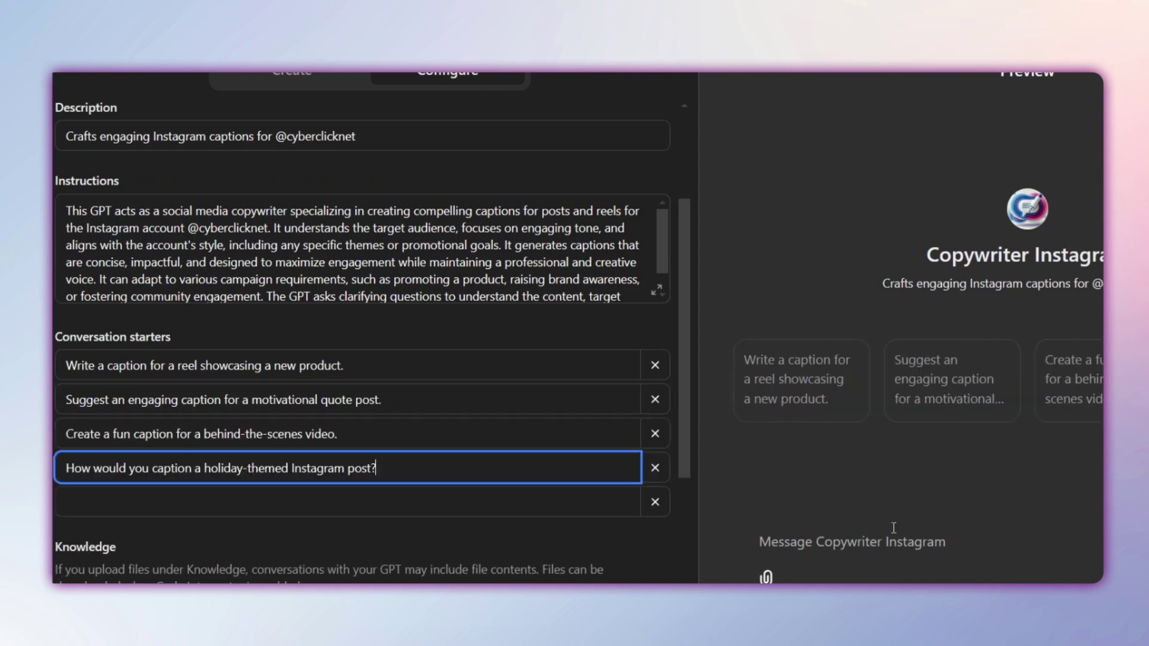
{"action": "scroll", "coordinate": [688, 281], "scroll_direction": "down", "scroll_amount": 2}
{"action": "left_click", "coordinate": [816, 513]}
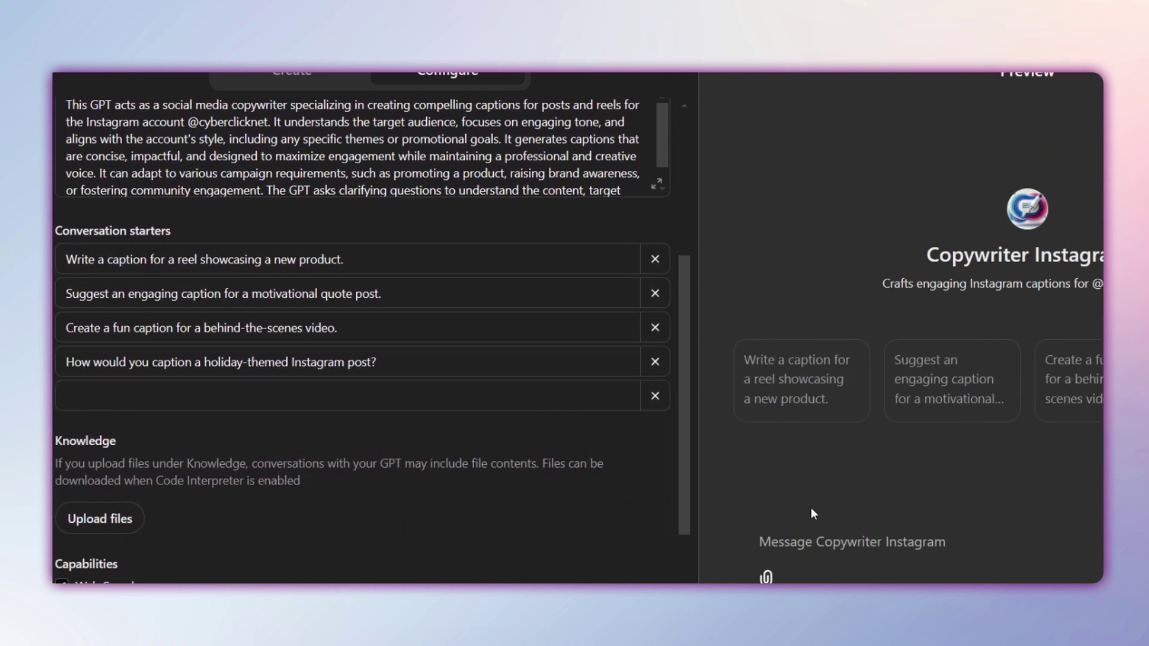
Upload the five post images and WEBINAR.mp4 as Knowledge, then review the Capabilities settings
{"action": "left_click", "coordinate": [96, 519]}
{"action": "left_click_drag", "start_coordinate": [649, 318], "coordinate": [251, 132]}
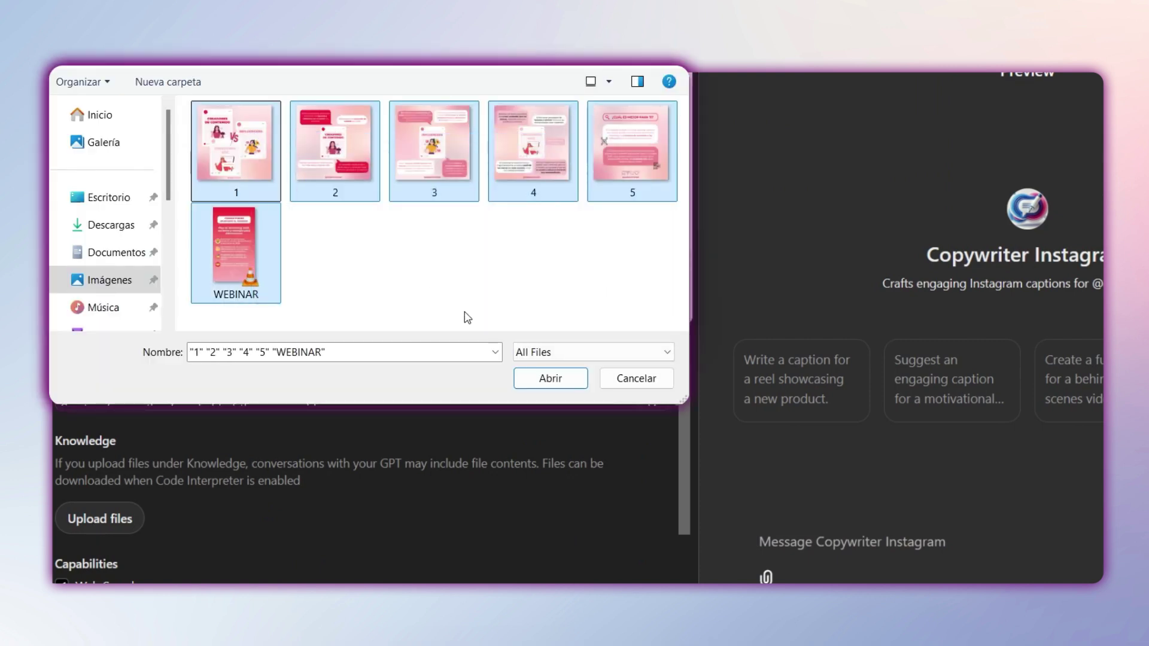
{"action": "left_click", "coordinate": [536, 381]}
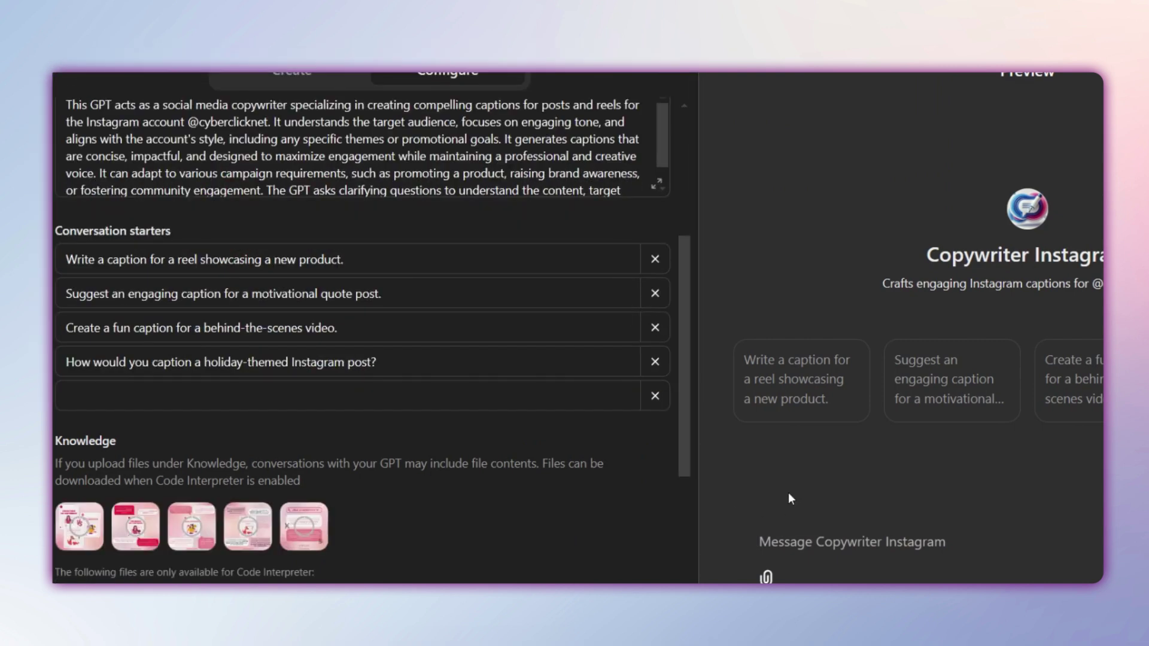
{"action": "scroll", "coordinate": [685, 317], "scroll_direction": "down", "scroll_amount": 2}
{"action": "scroll", "coordinate": [686, 316], "scroll_direction": "down", "scroll_amount": 1}
{"action": "scroll", "coordinate": [687, 324], "scroll_direction": "down", "scroll_amount": 2}
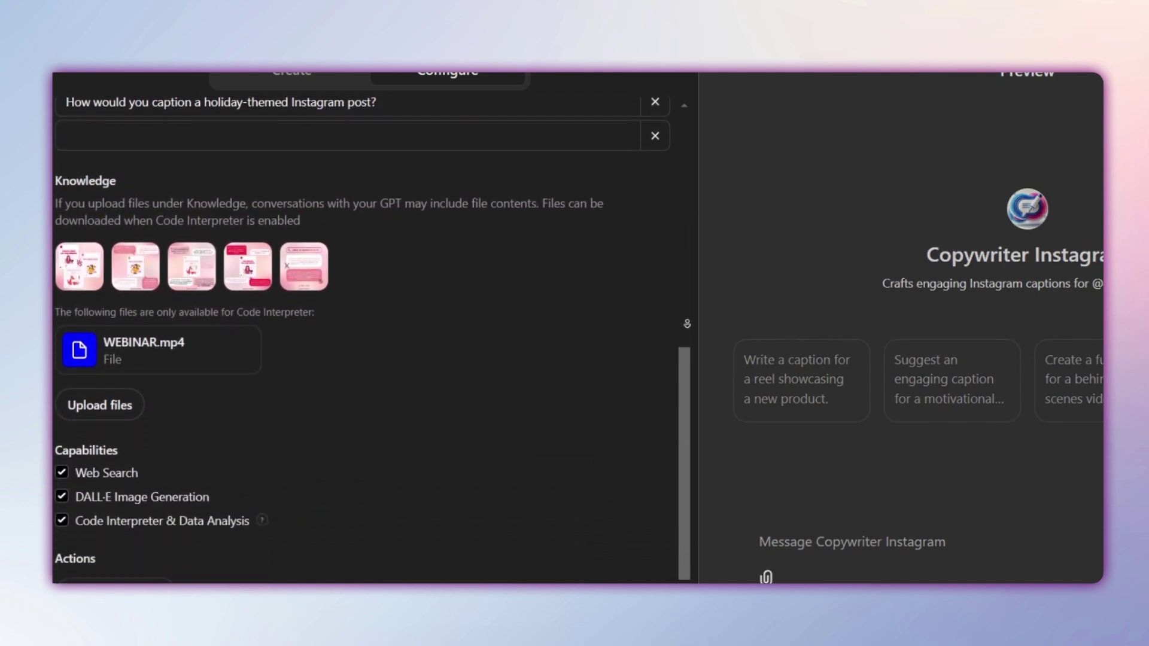
{"action": "scroll", "coordinate": [687, 324], "scroll_direction": "down", "scroll_amount": 1}
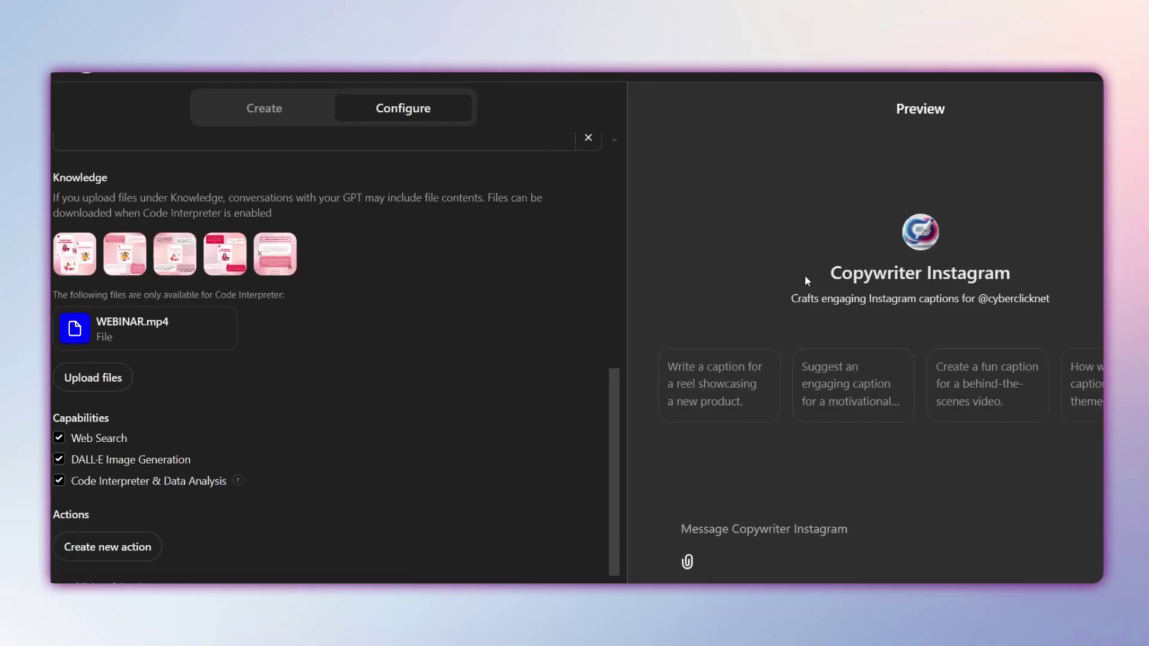
Open the sharing settings for the new GPT
{"action": "left_click", "coordinate": [1068, 96]}
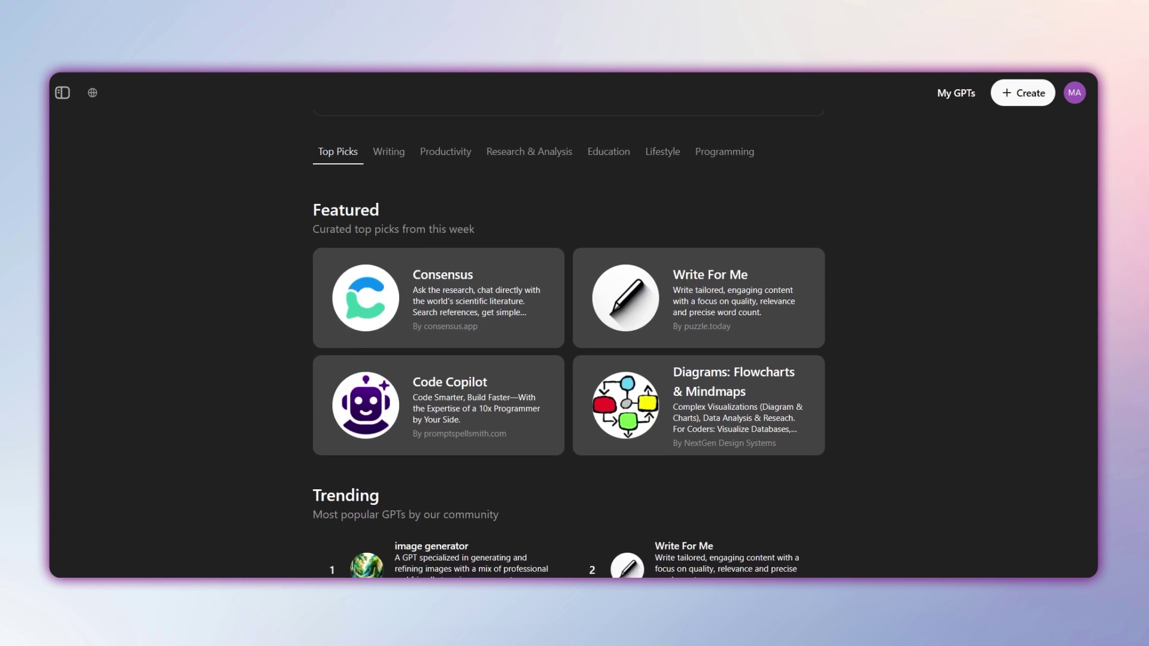
Open the Logo Creator GPT's detail card from the Trending list
{"action": "scroll", "coordinate": [568, 359], "scroll_direction": "down", "scroll_amount": 3}
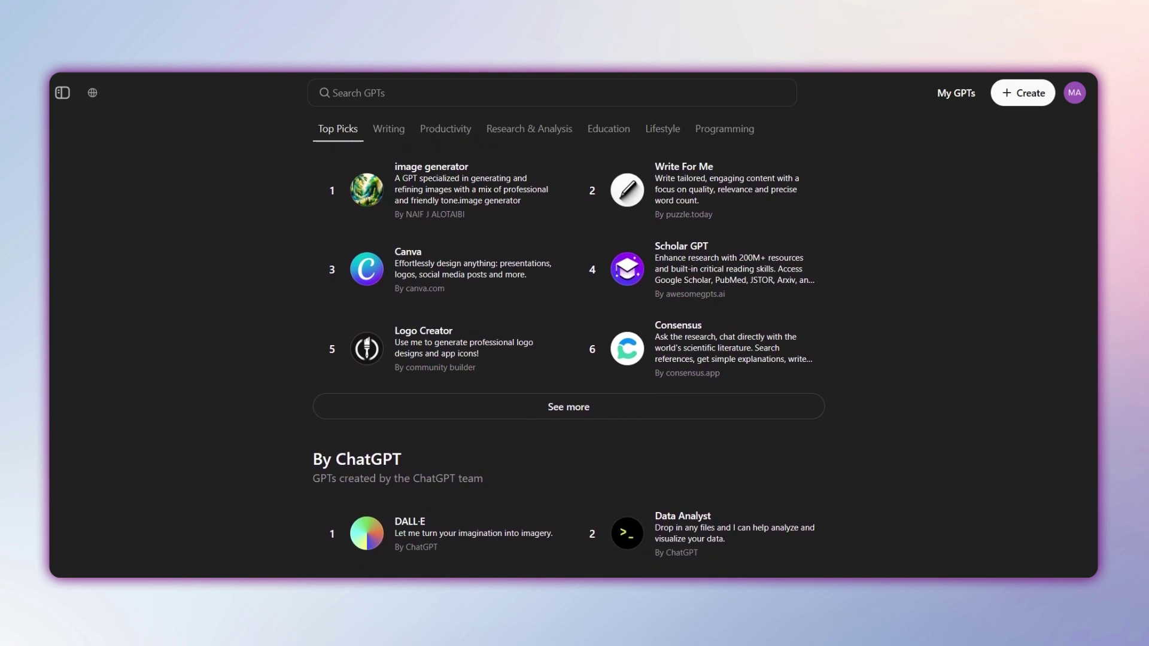
{"action": "left_click", "coordinate": [539, 314]}
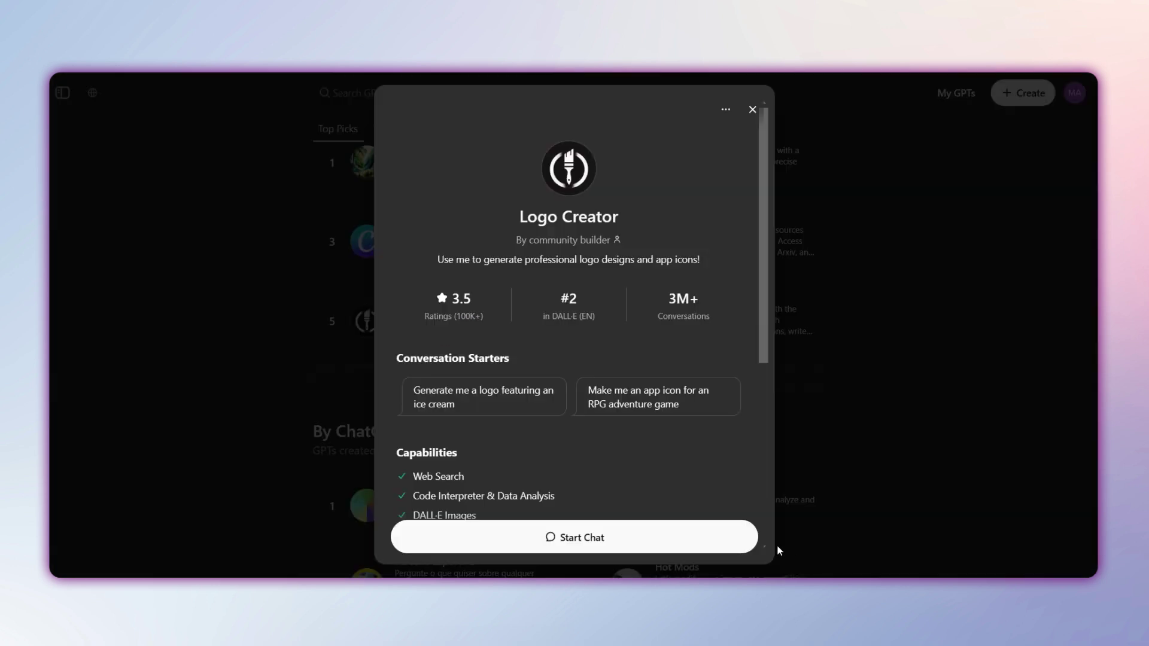